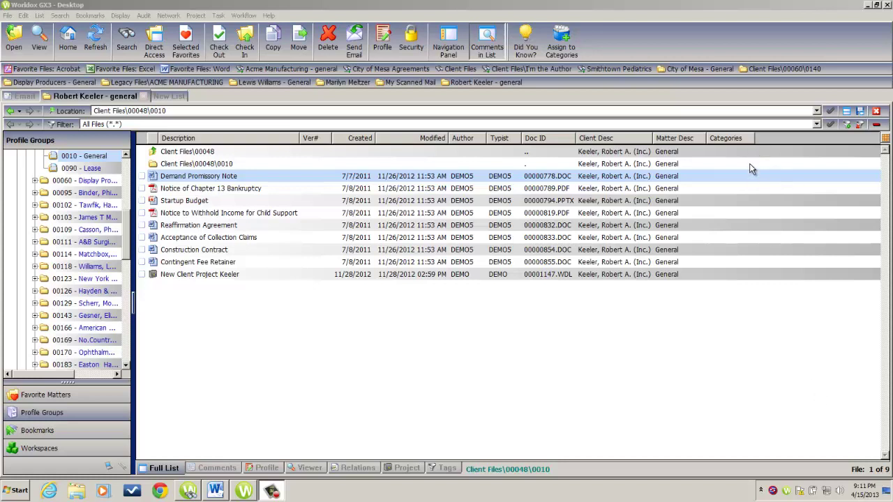
- Remove the Categories column from the file list and add it back beside the Matter Desc column
{"action": "left_click_drag", "start_coordinate": [747, 144], "coordinate": [742, 189]}
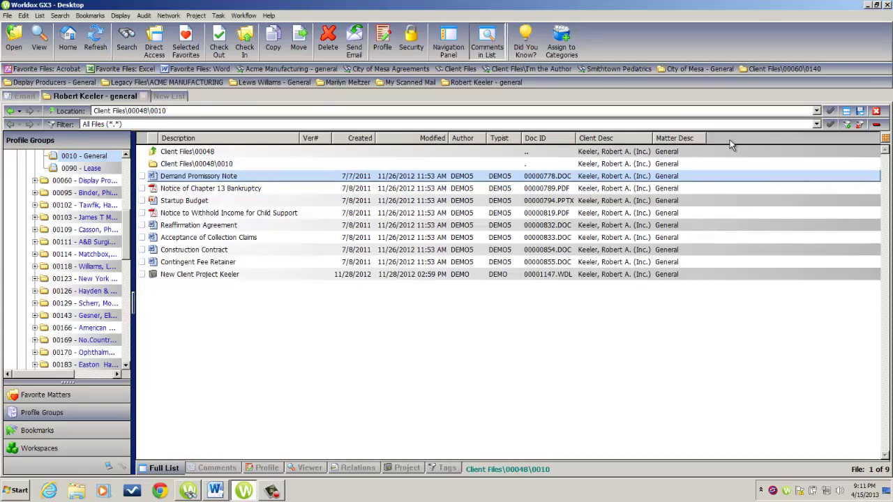
{"action": "right_click", "coordinate": [731, 143]}
{"action": "left_click", "coordinate": [745, 161]}
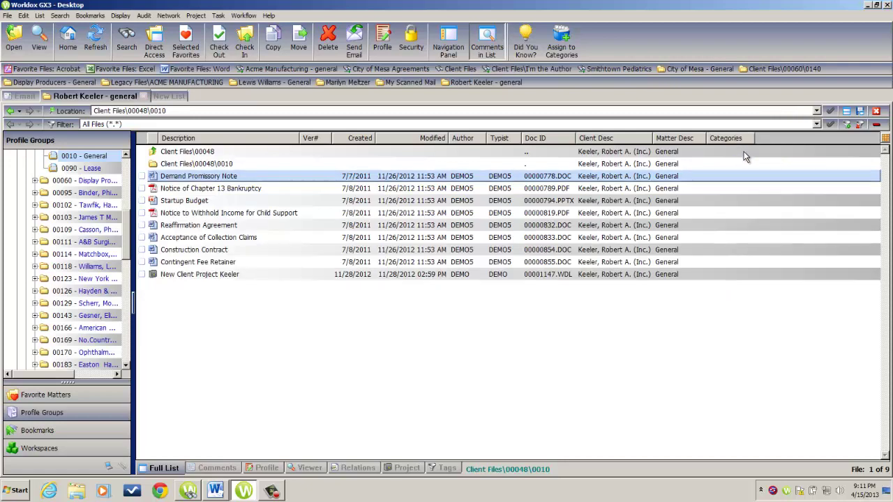
- Save the current window style for Favorite Files, Folder List and Search Results, for Only Me
{"action": "left_click", "coordinate": [861, 115]}
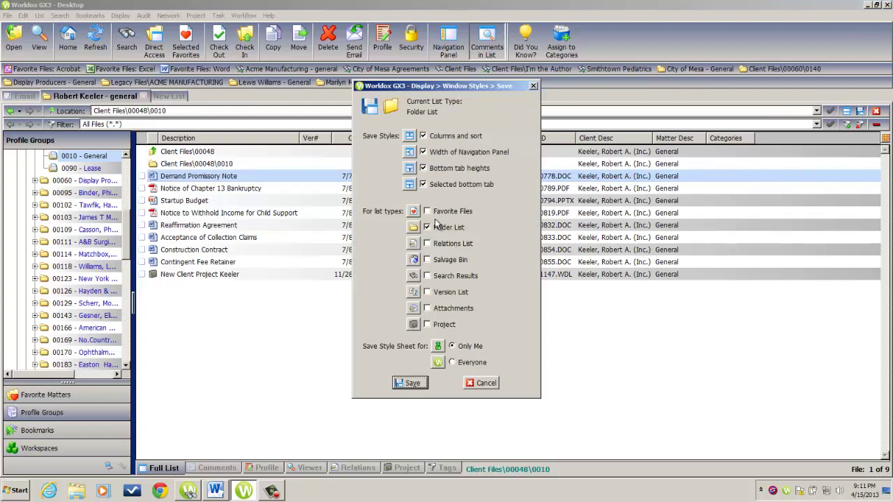
{"action": "left_click", "coordinate": [427, 210]}
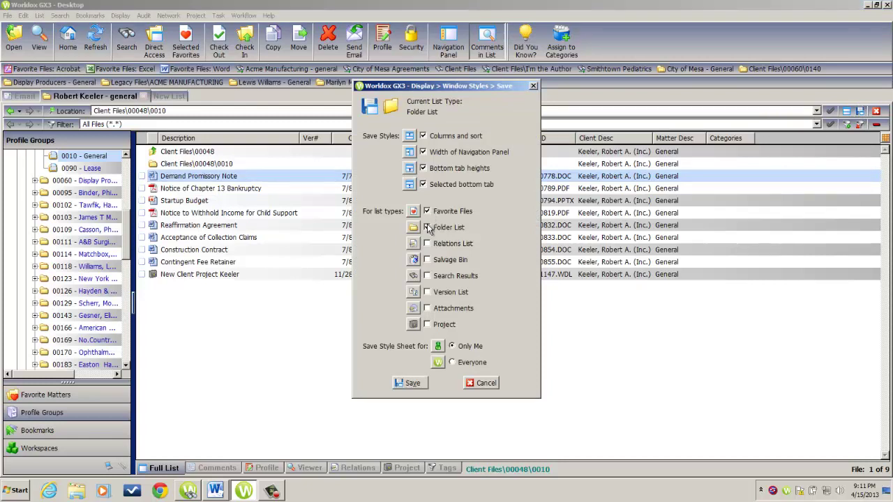
{"action": "left_click", "coordinate": [426, 276]}
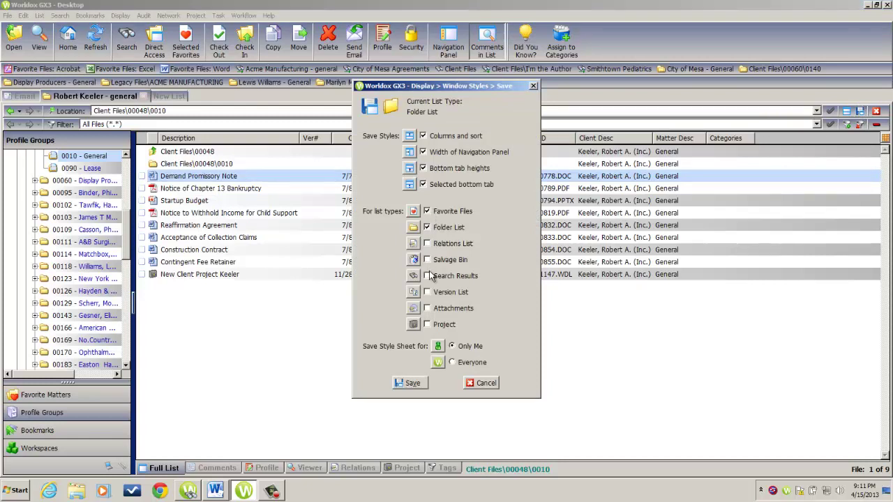
{"action": "left_click", "coordinate": [421, 385]}
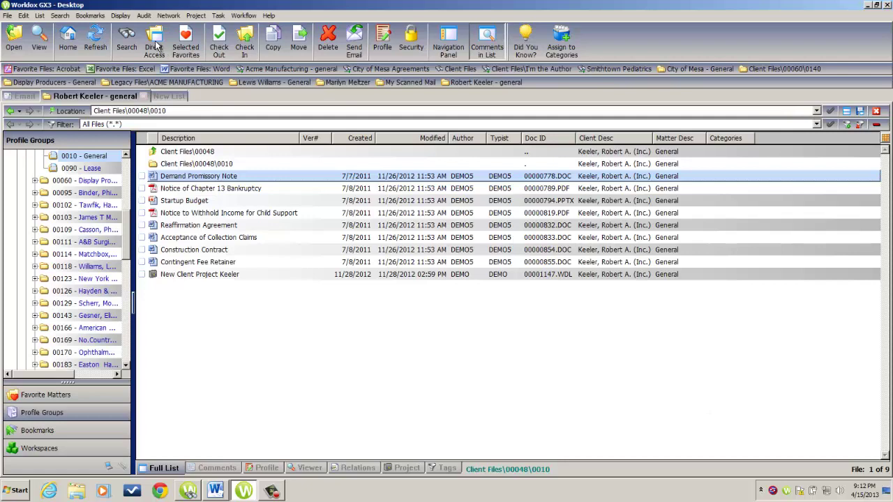
- View the Find Files search form for the Client Files profile group and cancel it without searching
{"action": "left_click", "coordinate": [136, 40]}
{"action": "left_click", "coordinate": [183, 154]}
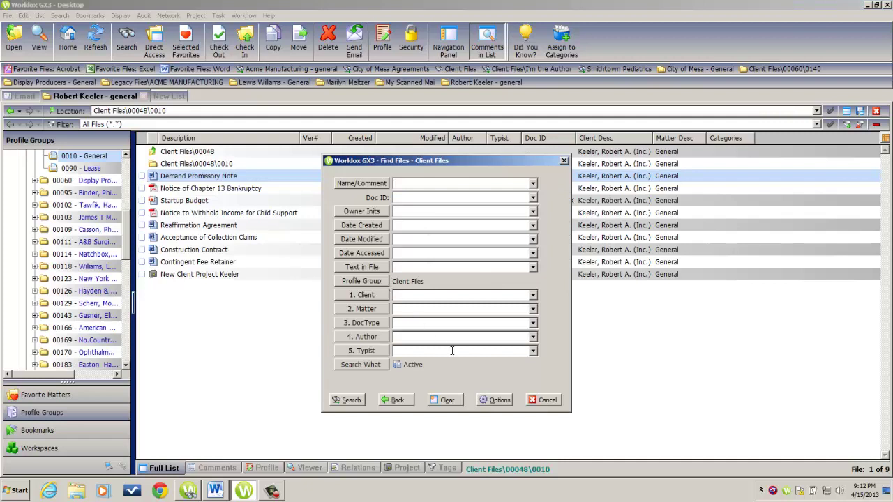
{"action": "left_click", "coordinate": [534, 401]}
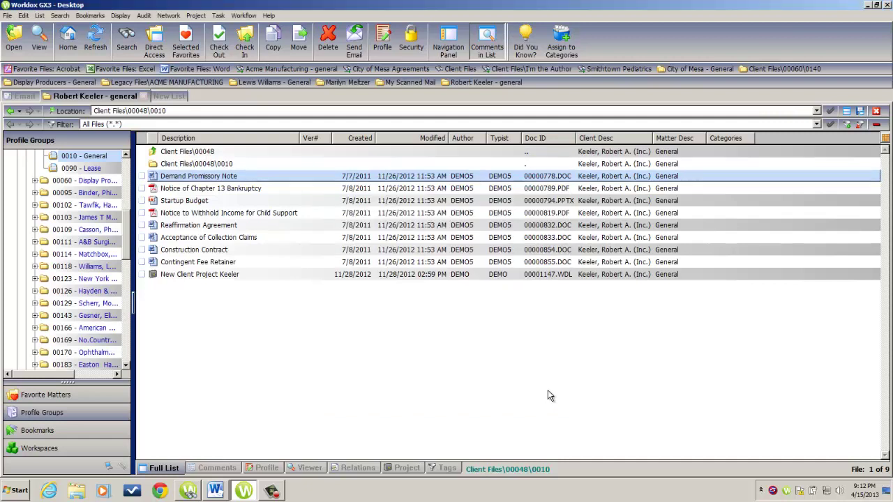
{"action": "left_click", "coordinate": [444, 468]}
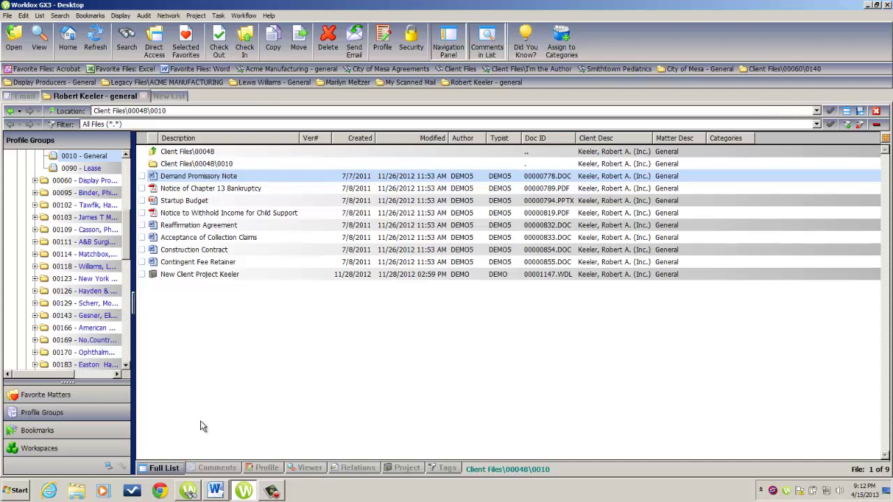
- Open category adding and editing for Notice of Chapter 13 Bankruptcy and look through its Folder, Personal and Public categories
{"action": "key", "text": "Down"}
{"action": "key", "text": "shift+F10"}
{"action": "key", "text": "Down"}
{"action": "key", "text": "Up"}
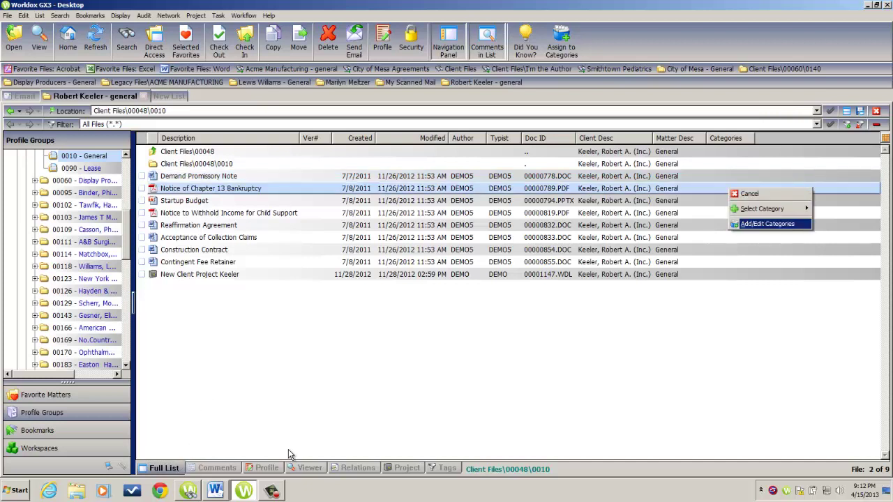
{"action": "key", "text": "Return"}
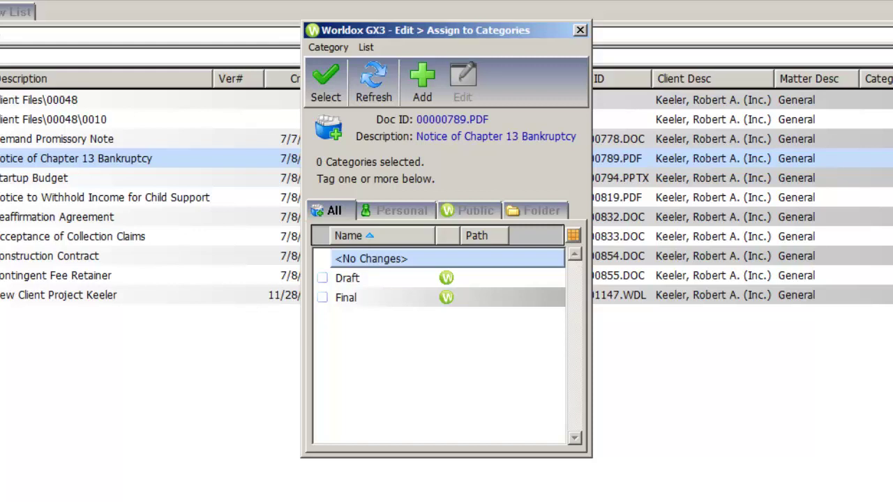
{"action": "left_click", "coordinate": [541, 210]}
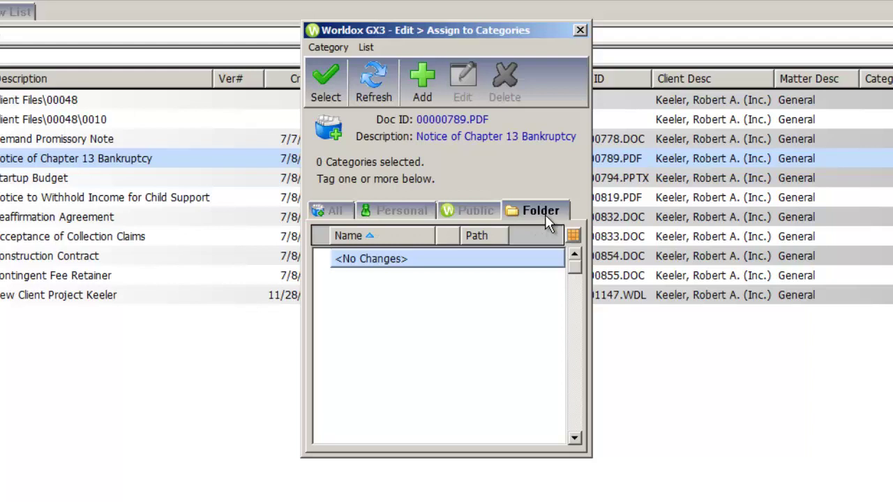
{"action": "left_click", "coordinate": [401, 210]}
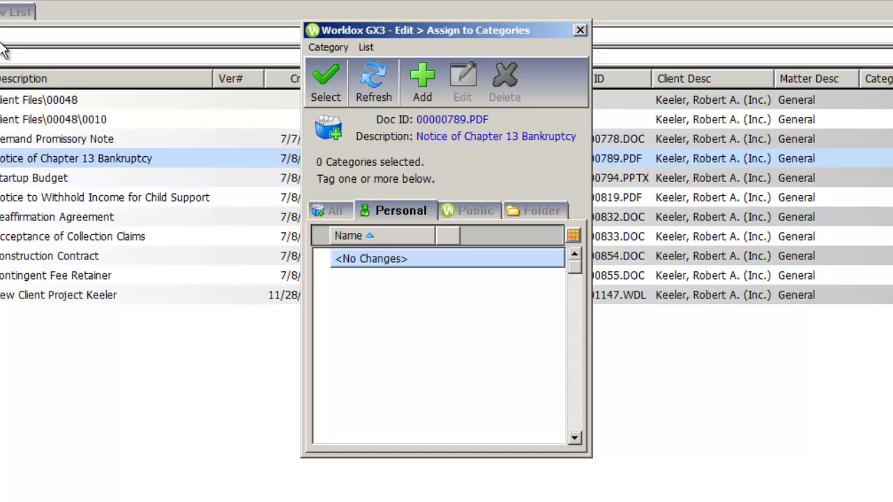
{"action": "key", "text": "ctrl+Tab"}
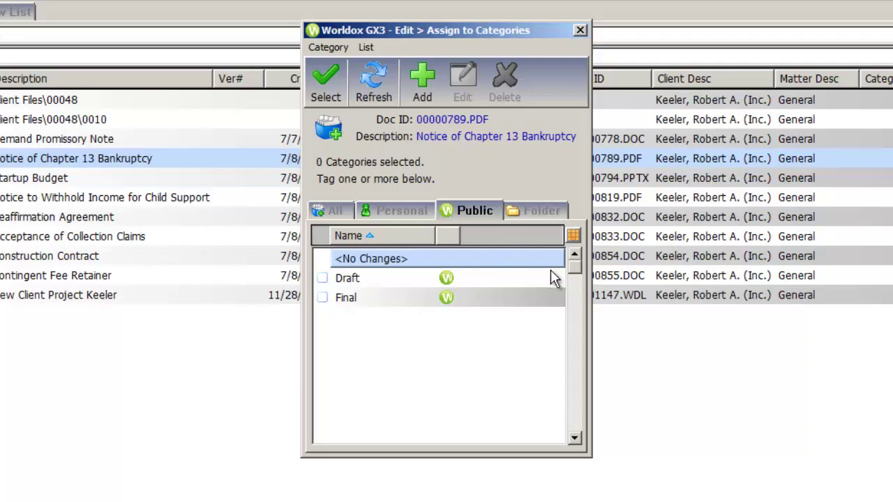
{"action": "left_click", "coordinate": [387, 208]}
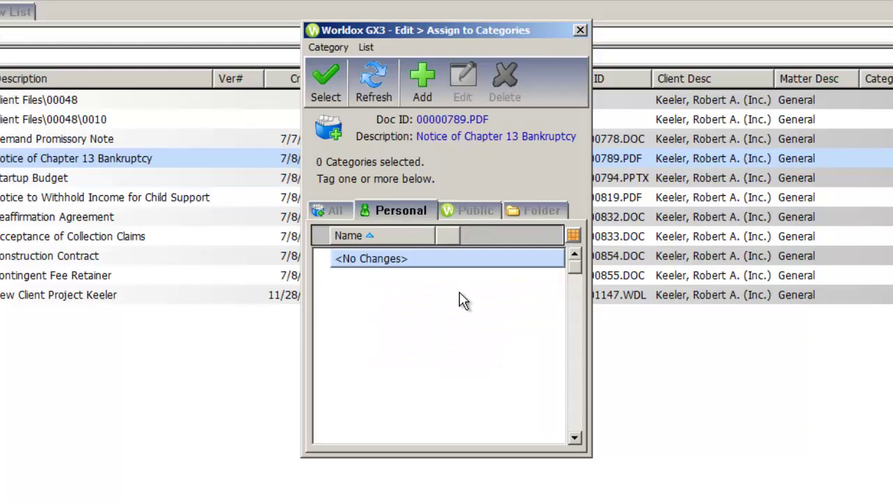
{"action": "key", "text": "ctrl+Tab"}
- Add a folder category named Approved with the green star icon
{"action": "key", "text": "ctrl+Tab"}
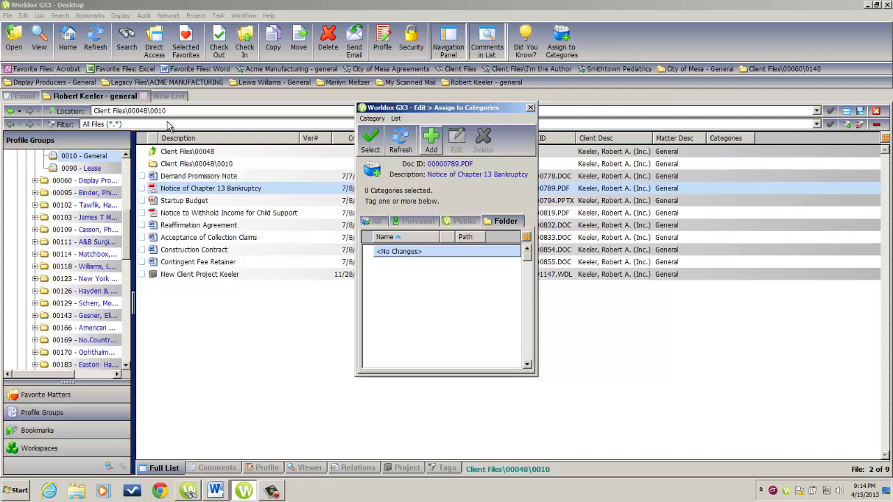
{"action": "key", "text": "Insert"}
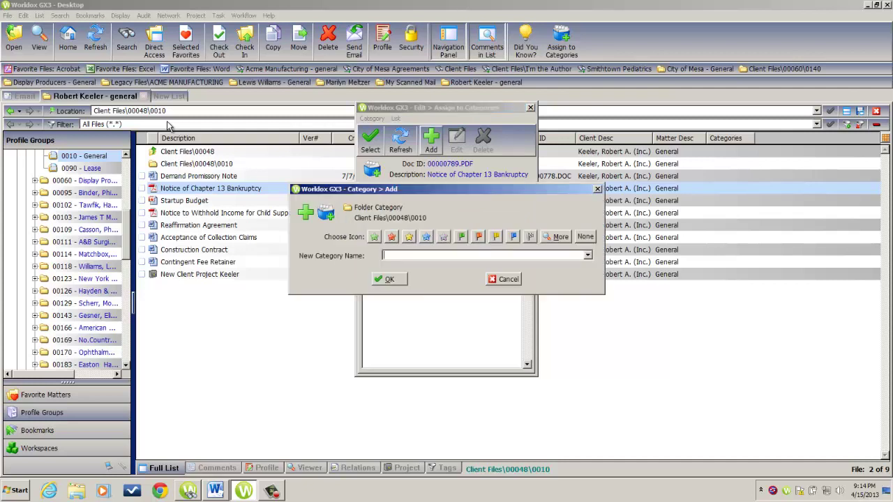
{"action": "type", "text": "Approved"}
{"action": "key", "text": "alt+m"}
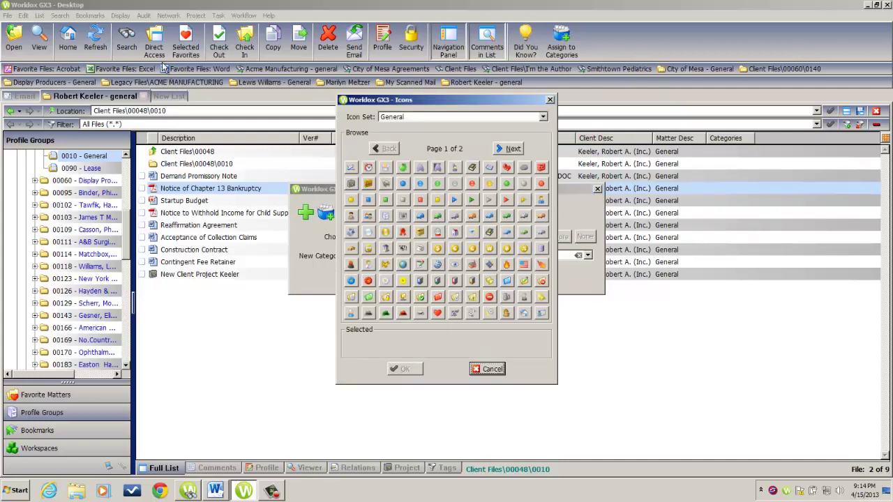
{"action": "key", "text": "Escape"}
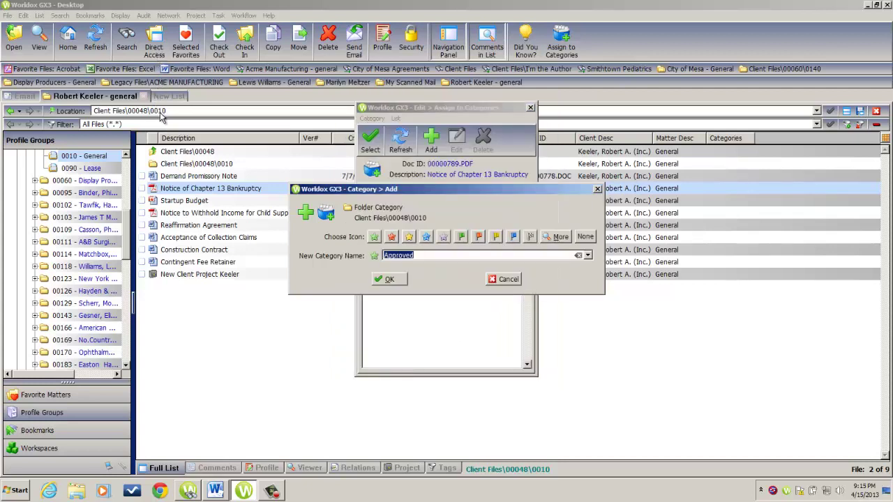
{"action": "key", "text": "Return"}
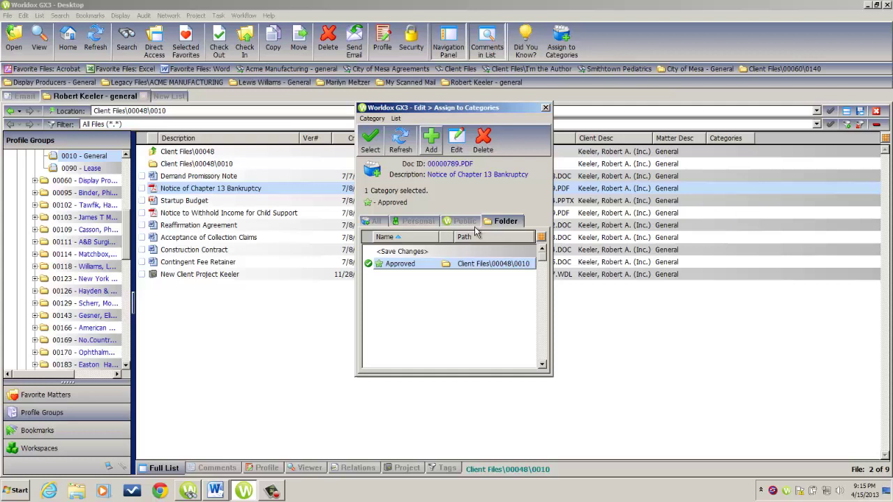
- Add a second folder category named Not Approved with the red star icon
{"action": "left_click", "coordinate": [430, 142]}
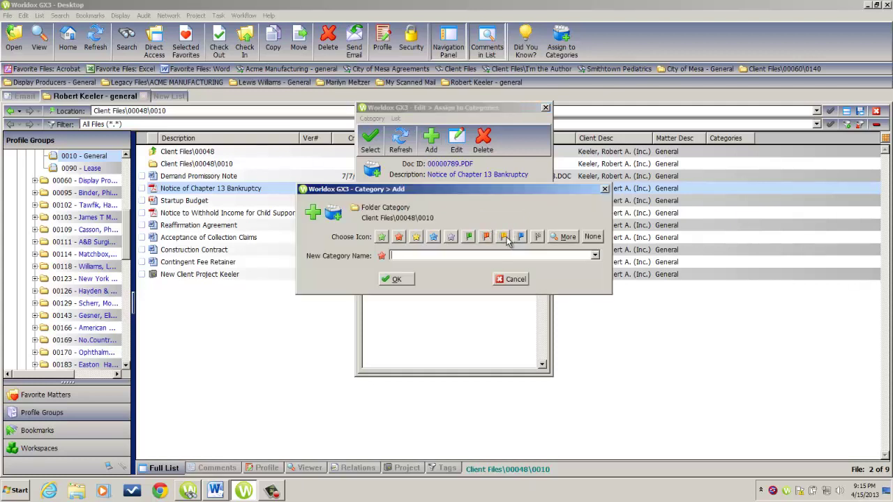
{"action": "type", "text": "Not Approved"}
{"action": "key", "text": "Return"}
{"action": "left_click", "coordinate": [507, 251]}
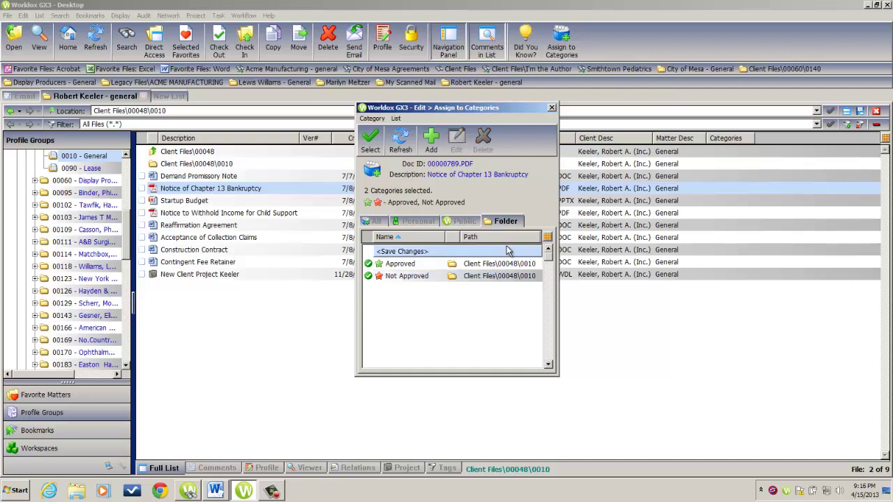
- Add a personal category named 1st Draft without an icon
{"action": "left_click", "coordinate": [507, 251]}
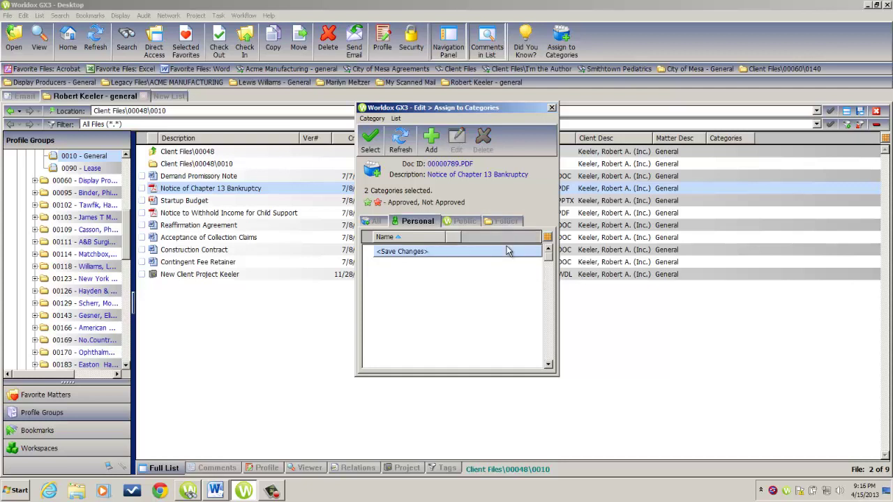
{"action": "key", "text": "Return"}
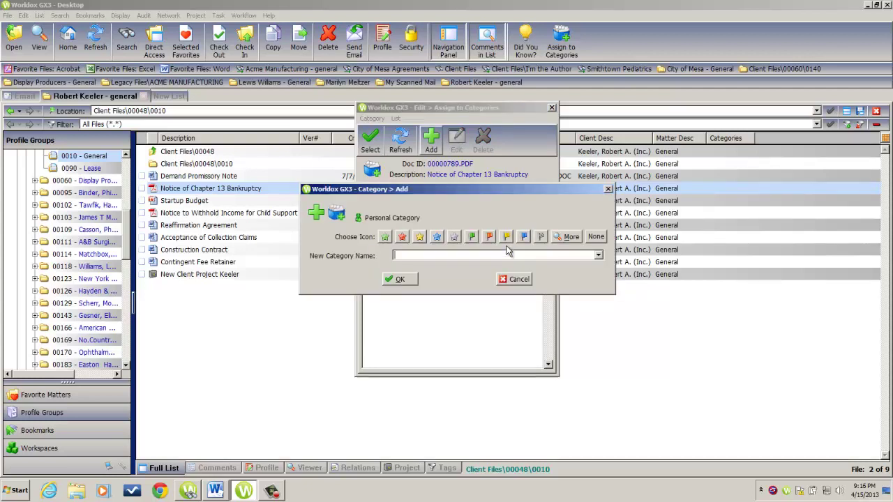
{"action": "type", "text": "I"}
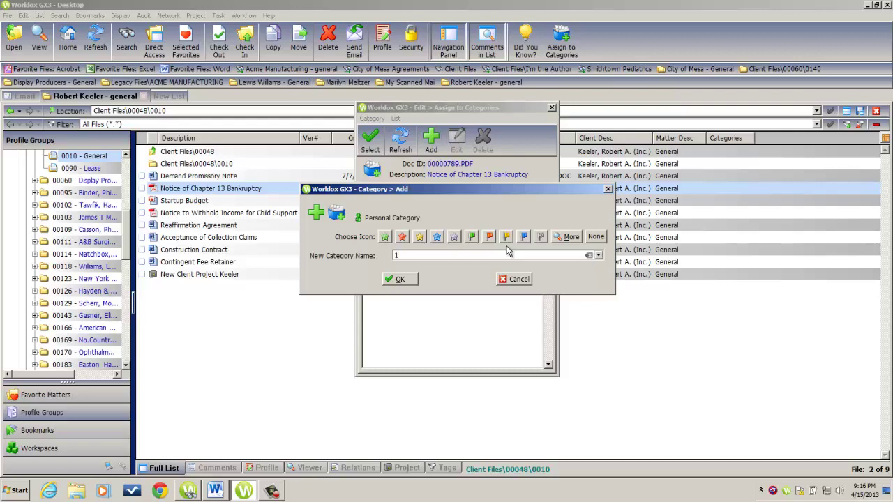
{"action": "type", "text": "st Draft"}
{"action": "key", "text": "Return"}
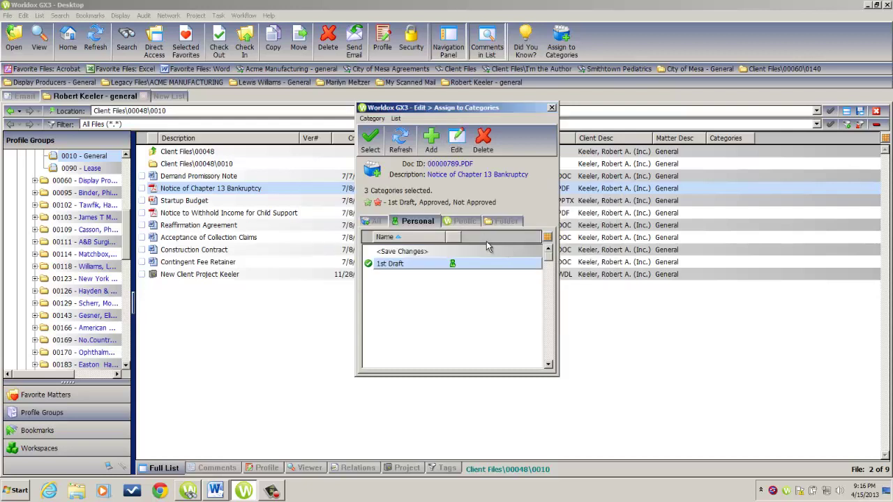
- Add two more personal categories named 2nd Draft and 3rd Draft
{"action": "left_click", "coordinate": [432, 143]}
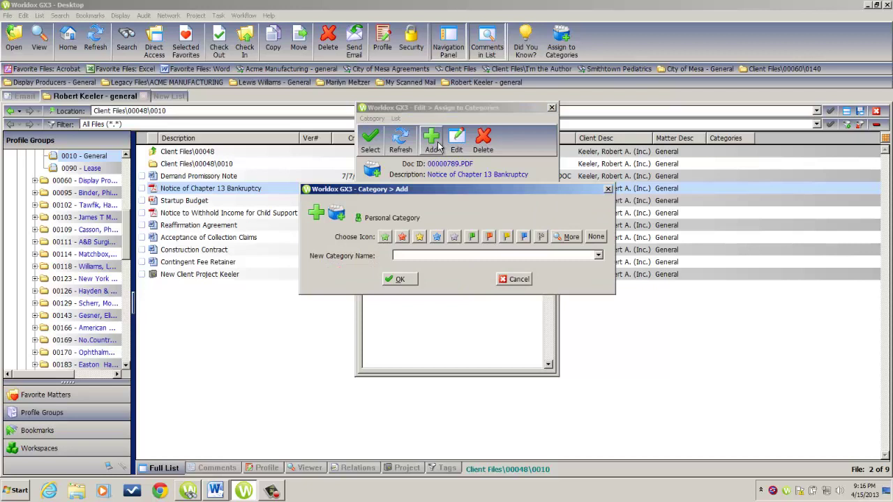
{"action": "type", "text": "2nd Draft"}
{"action": "key", "text": "Return"}
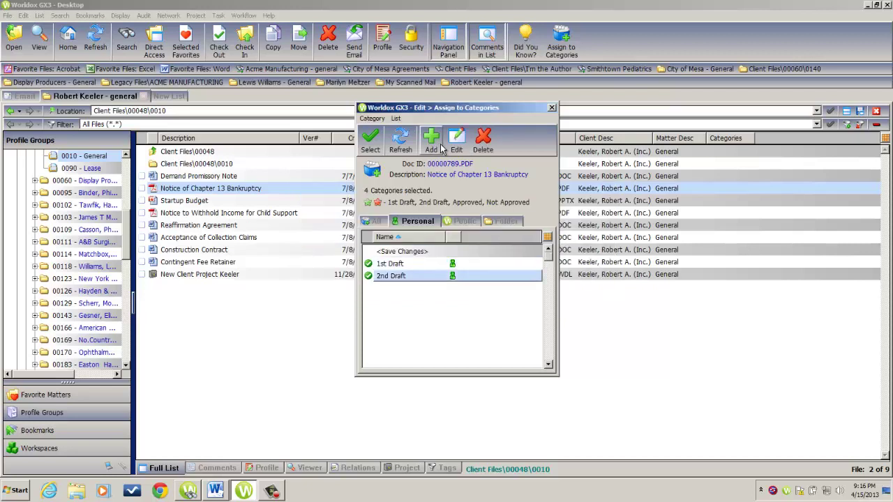
{"action": "left_click", "coordinate": [433, 143]}
{"action": "type", "text": "3rd Draft"}
{"action": "key", "text": "Return"}
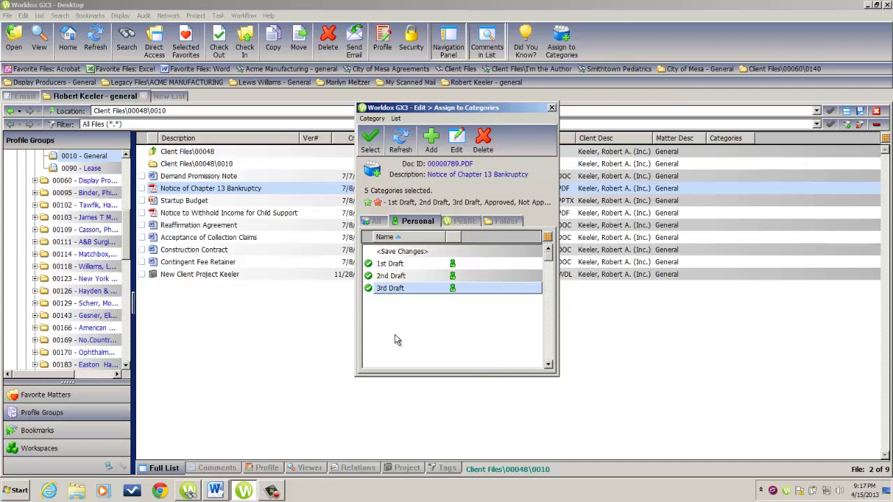
- View the Public categories and close the category assignment window without saving the selected categories to the document
{"action": "key", "text": "ctrl+Tab"}
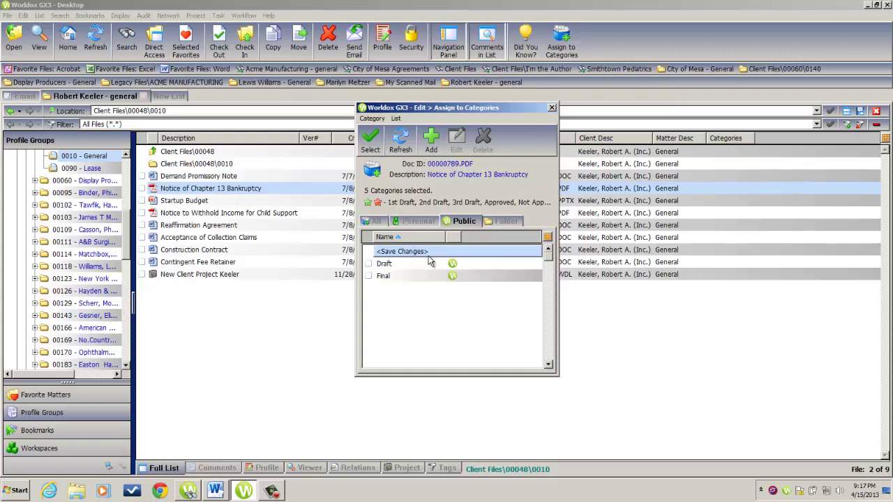
{"action": "key", "text": "Escape"}
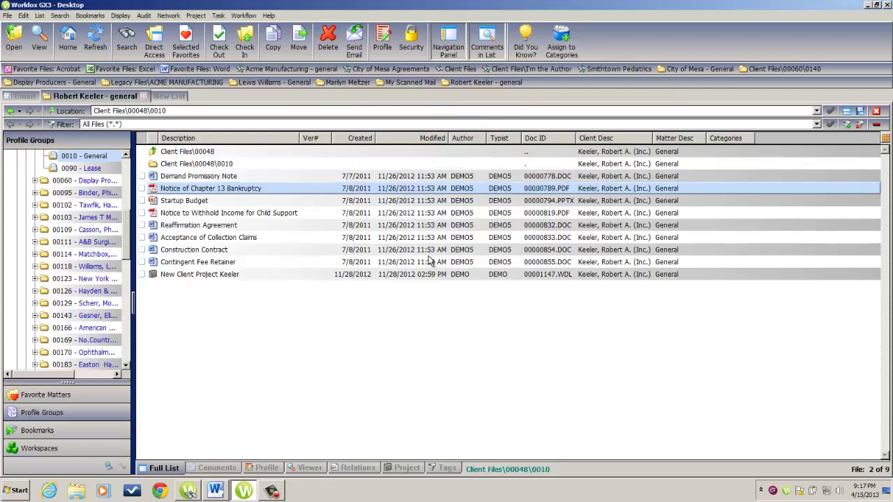
{"action": "key", "text": "Up"}
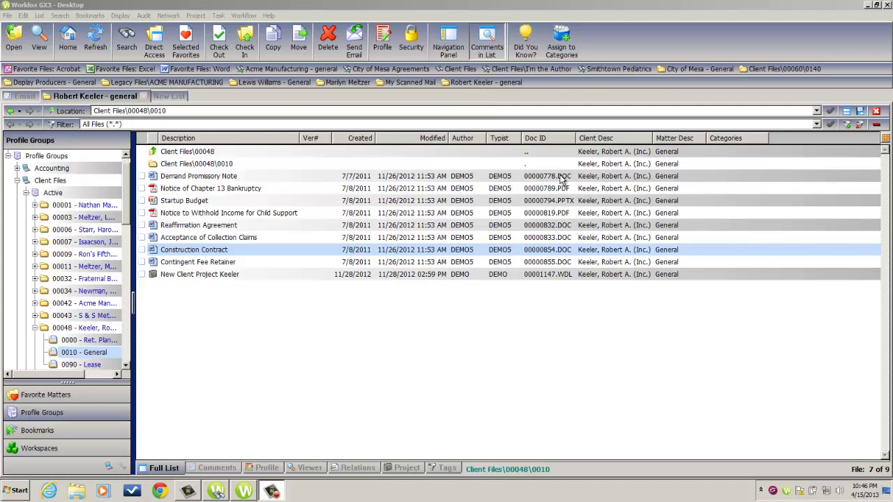
- Assign the folder category Approved to the Demand Promissory Note document
{"action": "right_click", "coordinate": [723, 176]}
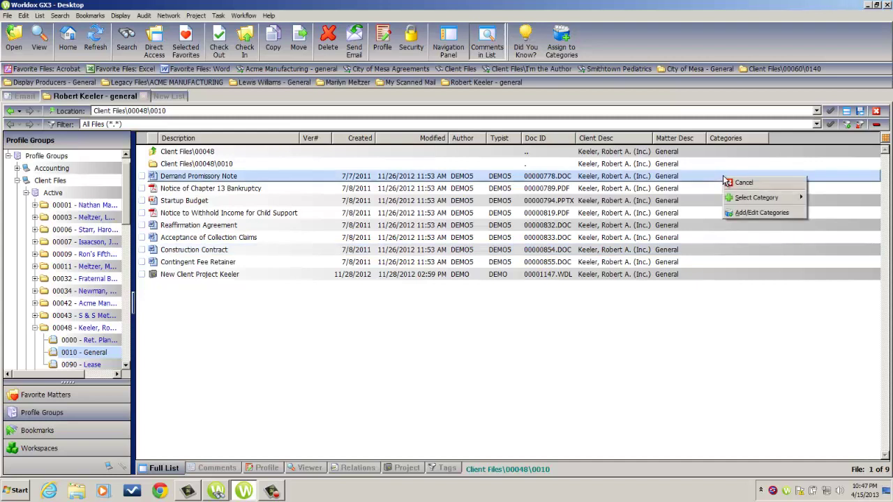
{"action": "mouse_move", "coordinate": [743, 201]}
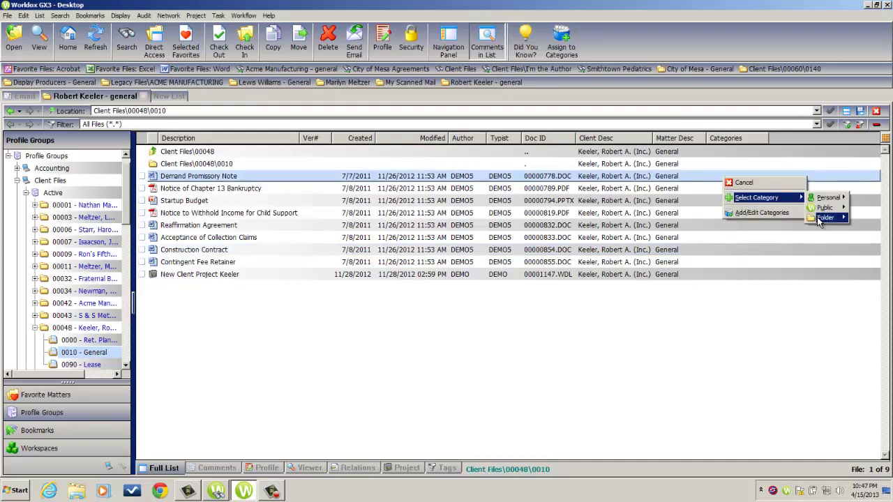
{"action": "mouse_move", "coordinate": [824, 217]}
{"action": "left_click", "coordinate": [785, 218]}
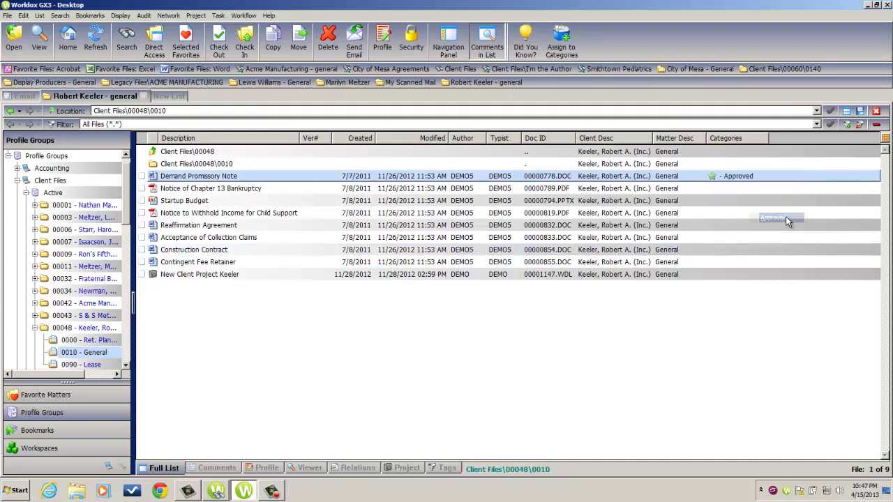
- Assign the folder category Not Approved to the Notice of Chapter 13 Bankruptcy document
{"action": "right_click", "coordinate": [721, 190]}
{"action": "mouse_move", "coordinate": [740, 211]}
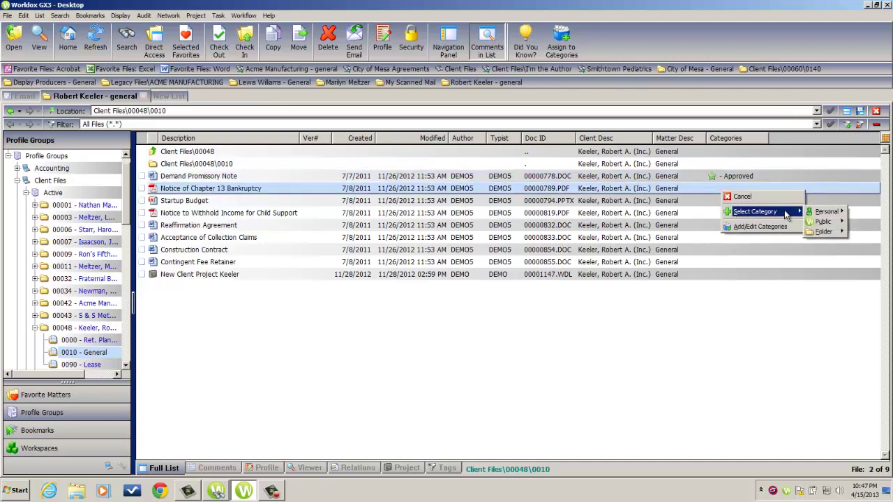
{"action": "mouse_move", "coordinate": [820, 232]}
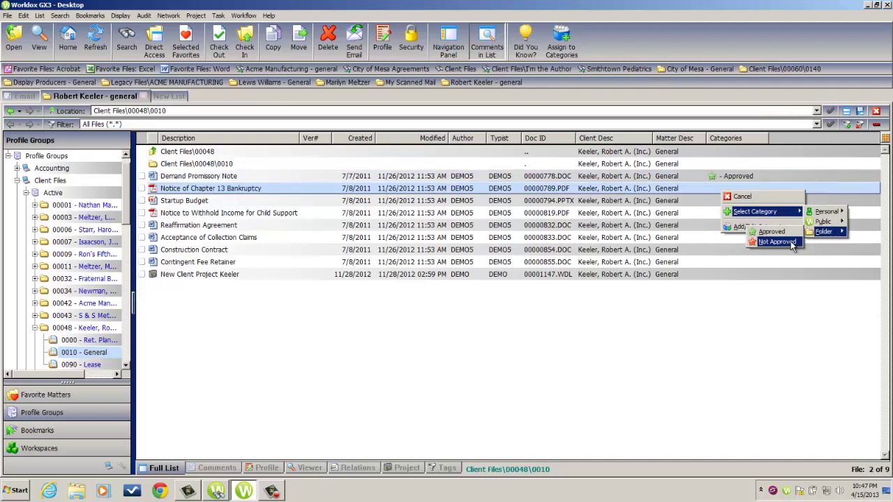
{"action": "left_click", "coordinate": [783, 242]}
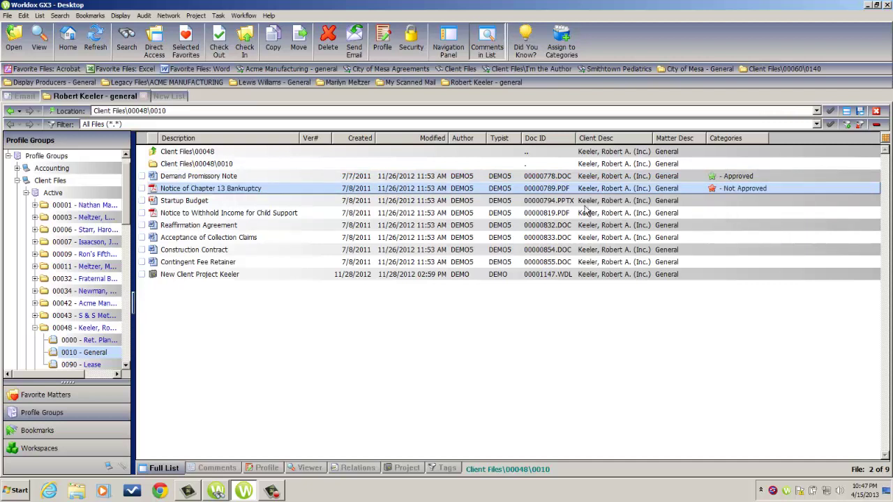
- Assign the personal category 1st Draft to Startup Budget, Notice to Withhold Income for Child Support and Reaffirmation Agreement together
{"action": "left_click", "coordinate": [145, 200]}
{"action": "left_click", "coordinate": [145, 213]}
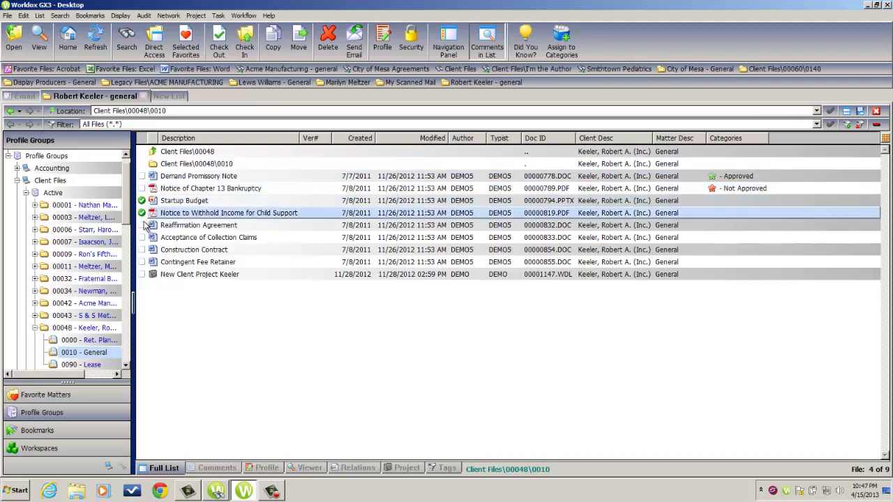
{"action": "left_click", "coordinate": [146, 224]}
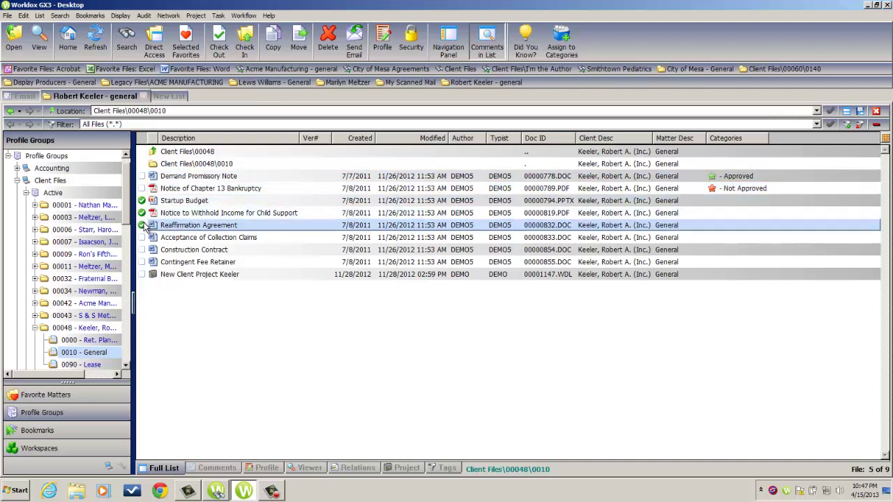
{"action": "right_click", "coordinate": [734, 202]}
{"action": "mouse_move", "coordinate": [750, 221]}
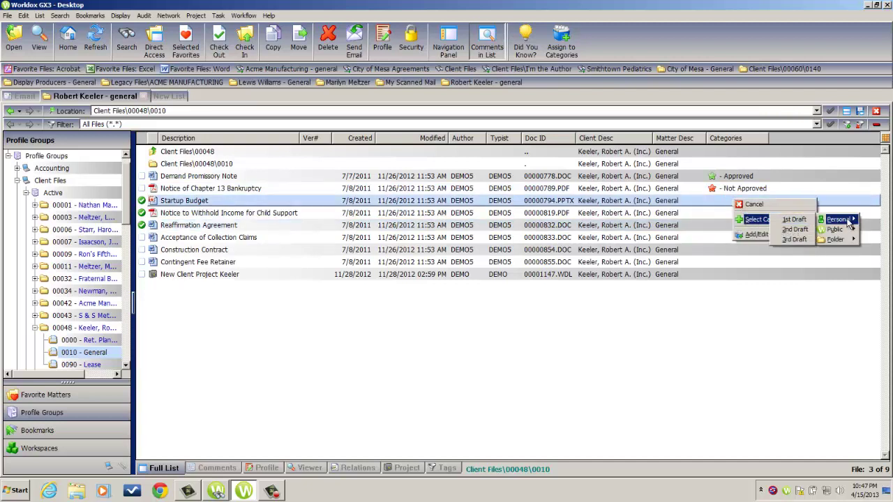
{"action": "left_click", "coordinate": [795, 219]}
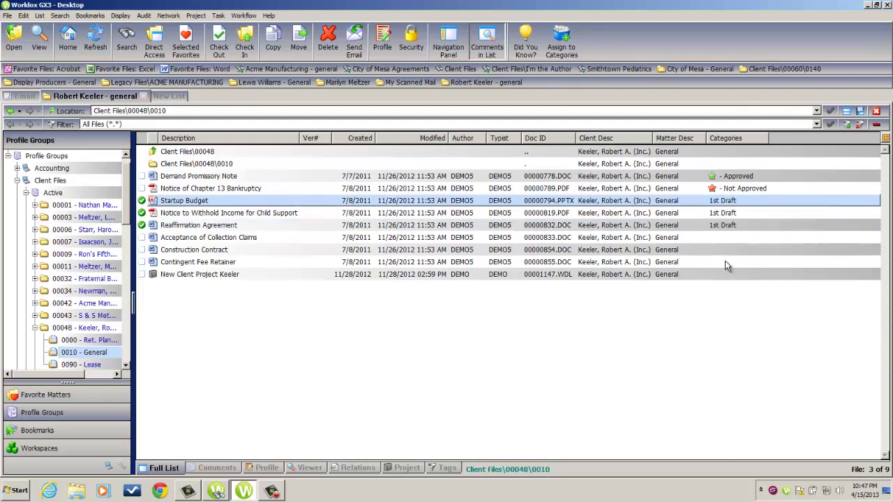
- Add Acceptance of Collection Claims, Construction Contract and Contingent Fee Retainer to the marked documents and assign the public category Draft to all six
{"action": "left_click", "coordinate": [143, 239]}
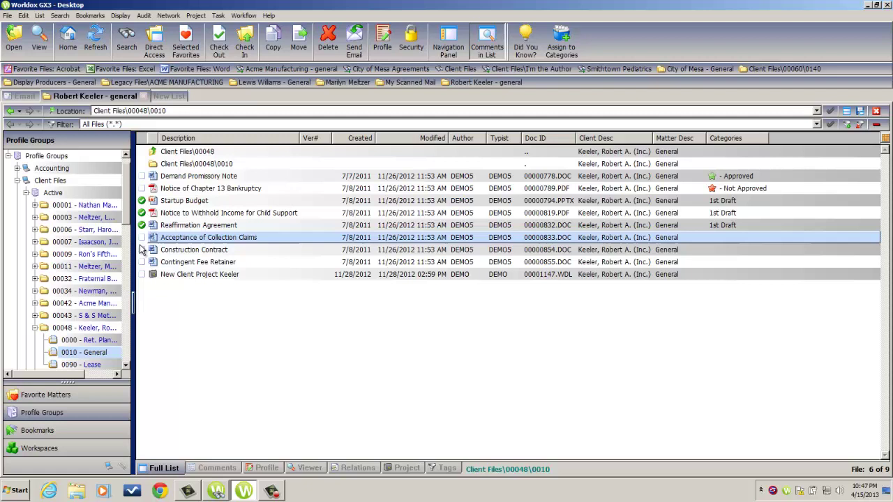
{"action": "left_click", "coordinate": [143, 249]}
{"action": "left_click", "coordinate": [143, 261]}
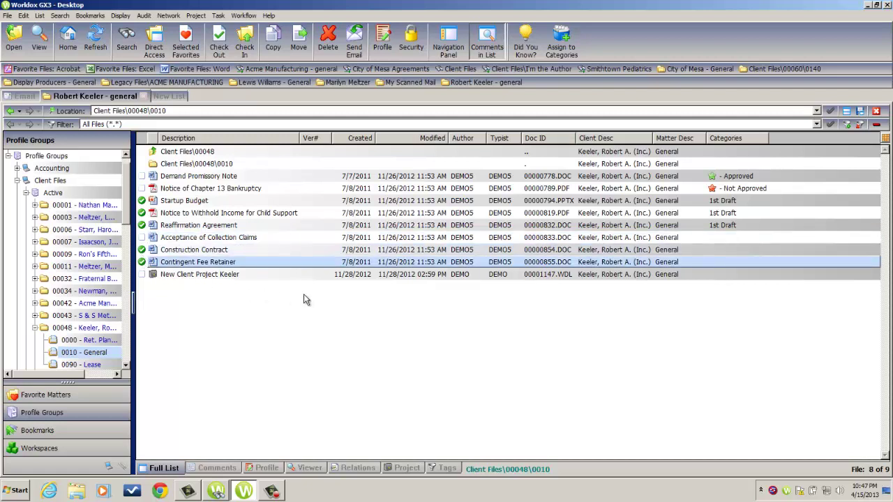
{"action": "left_click", "coordinate": [146, 239]}
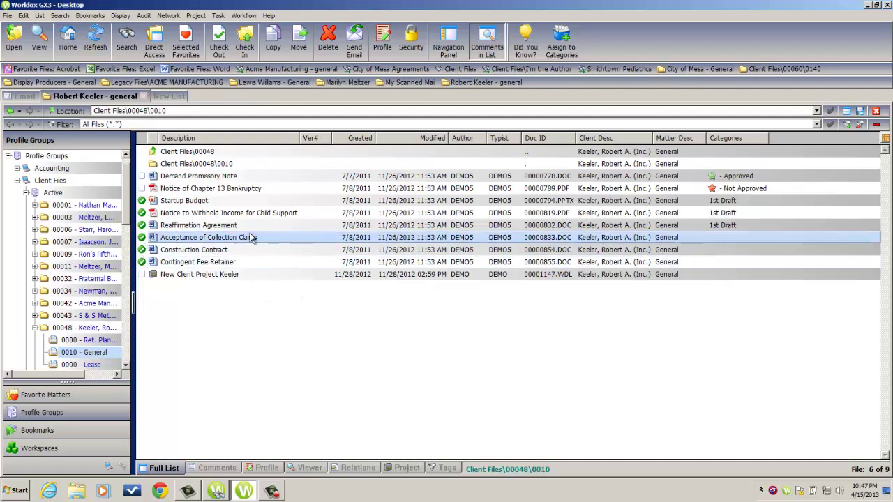
{"action": "right_click", "coordinate": [719, 241]}
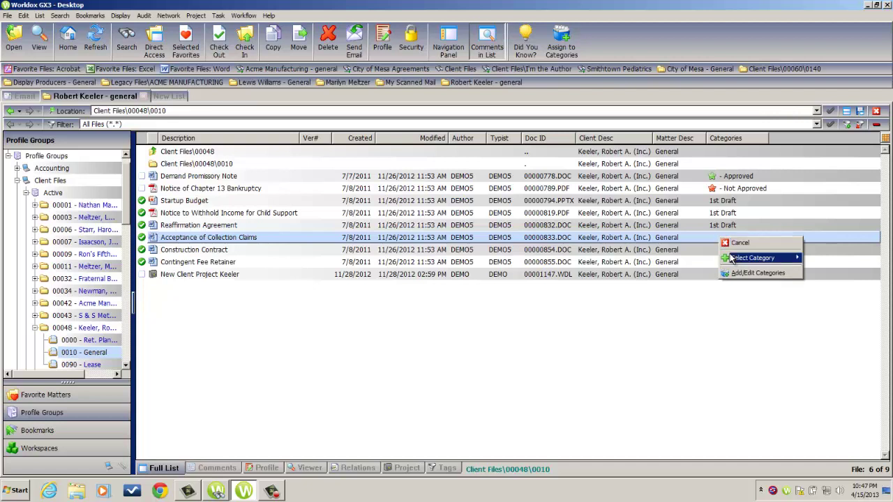
{"action": "mouse_move", "coordinate": [774, 258]}
{"action": "mouse_move", "coordinate": [813, 269]}
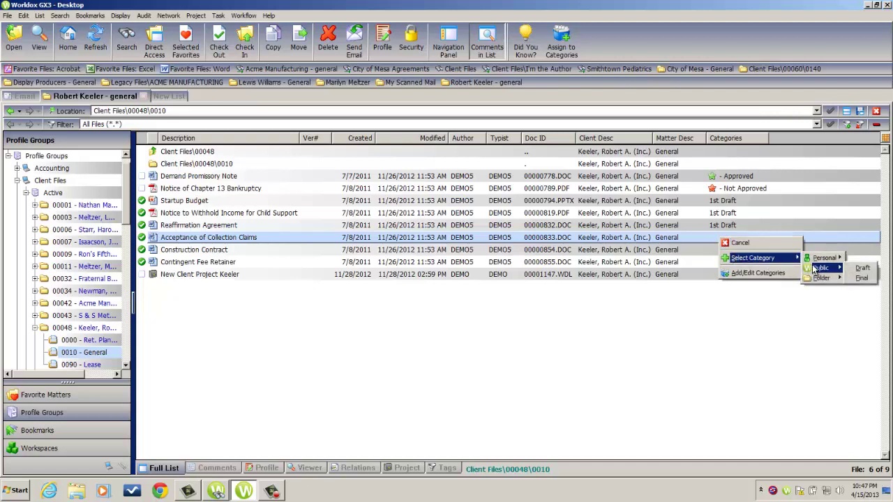
{"action": "left_click", "coordinate": [862, 269]}
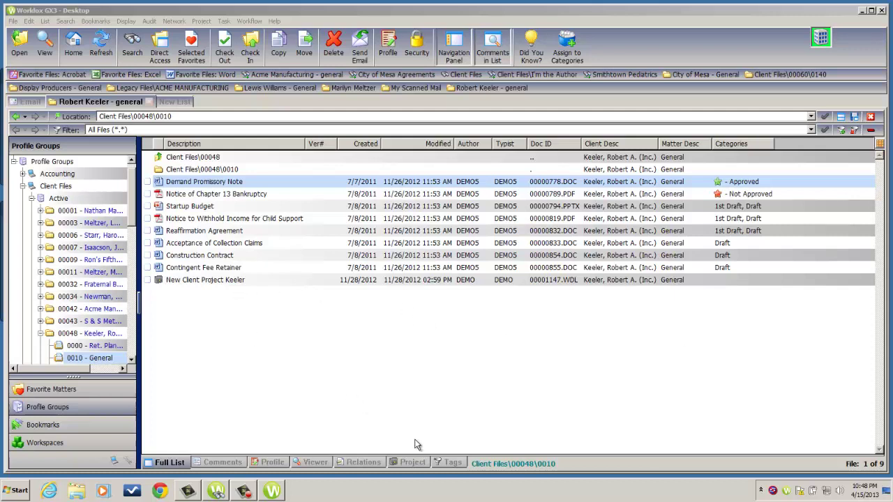
- Show the folder's tags and filter the file list by the category 1st Draft, clearing the filter after viewing
{"action": "left_click", "coordinate": [450, 464]}
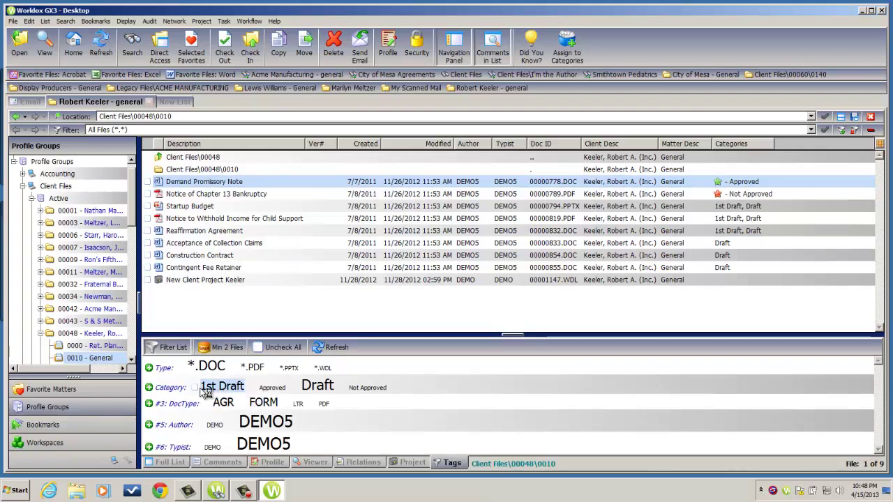
{"action": "left_click", "coordinate": [203, 393]}
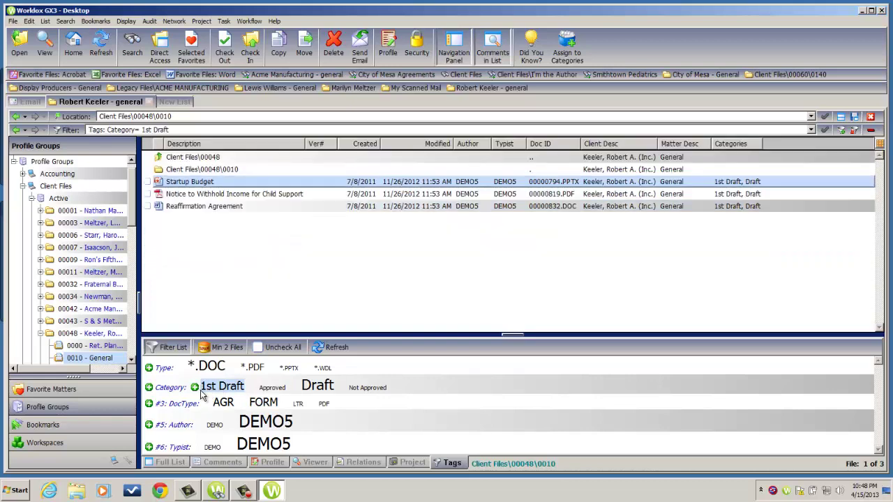
{"action": "left_click", "coordinate": [203, 395]}
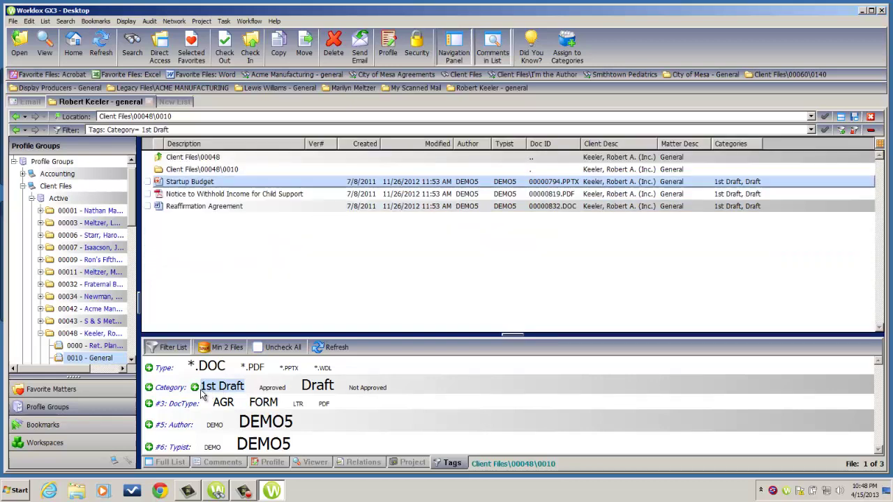
- Filter the file list by the category Approved and separately by Not Approved, clearing each filter after viewing
{"action": "left_click", "coordinate": [262, 389]}
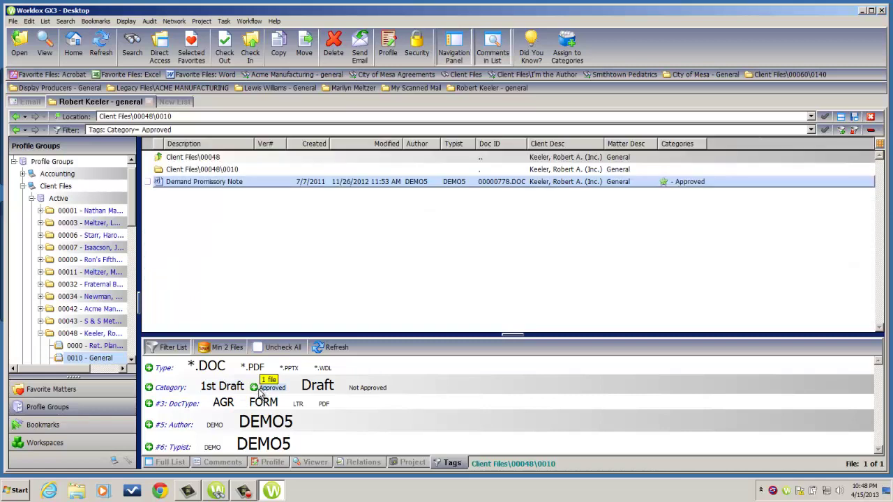
{"action": "left_click", "coordinate": [262, 391]}
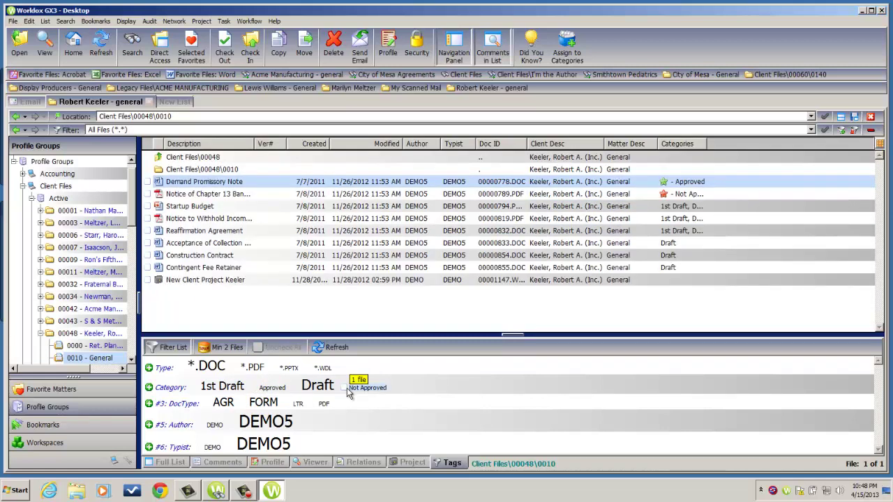
{"action": "left_click", "coordinate": [347, 388]}
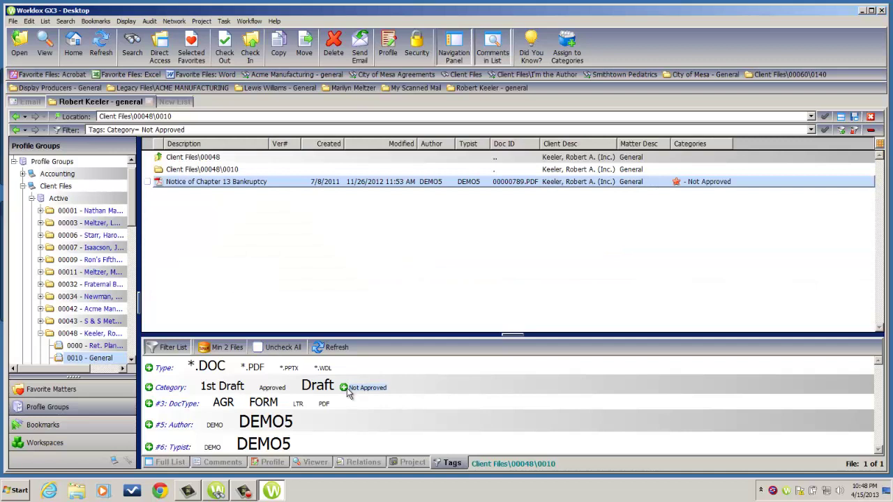
{"action": "left_click", "coordinate": [347, 387]}
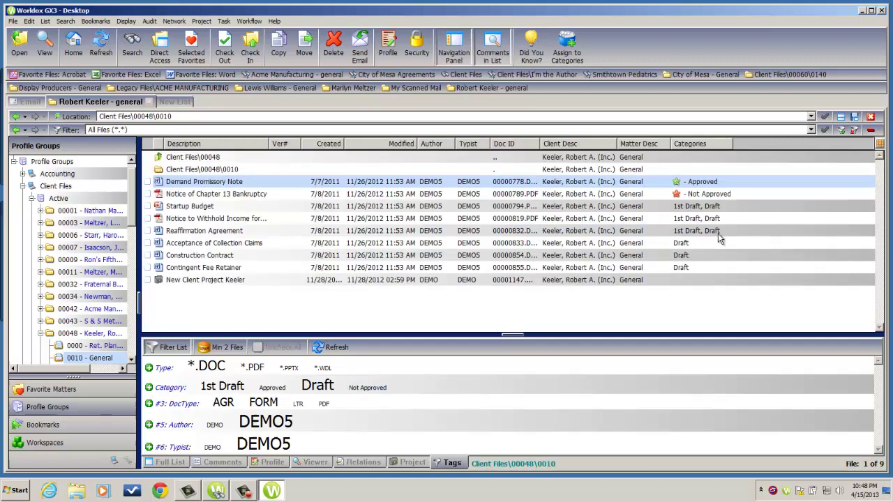